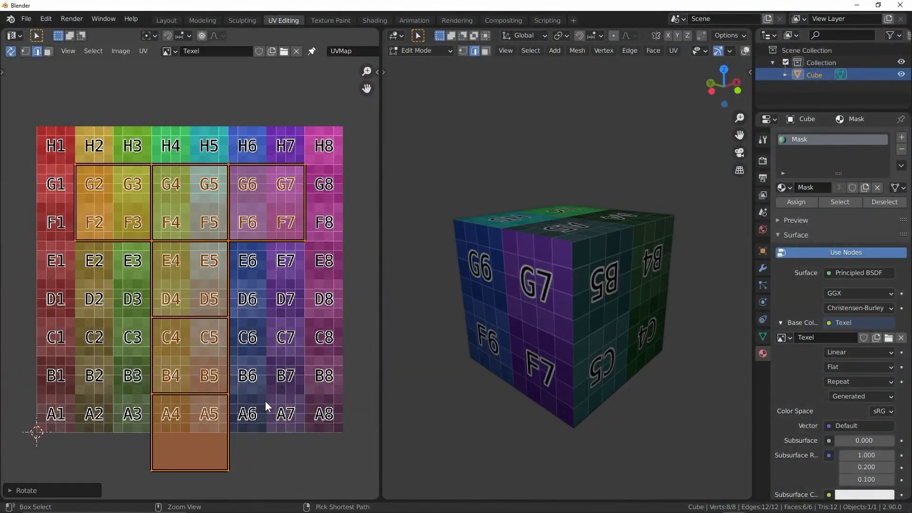
Step: Move the cube's selected UV islands up one checker row and scale them to 0.55
key(g)
key(y)
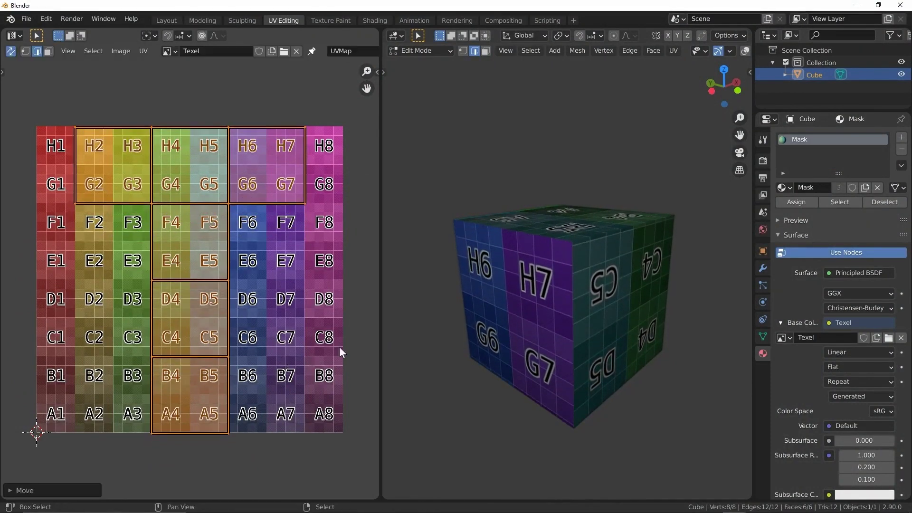
key(s)
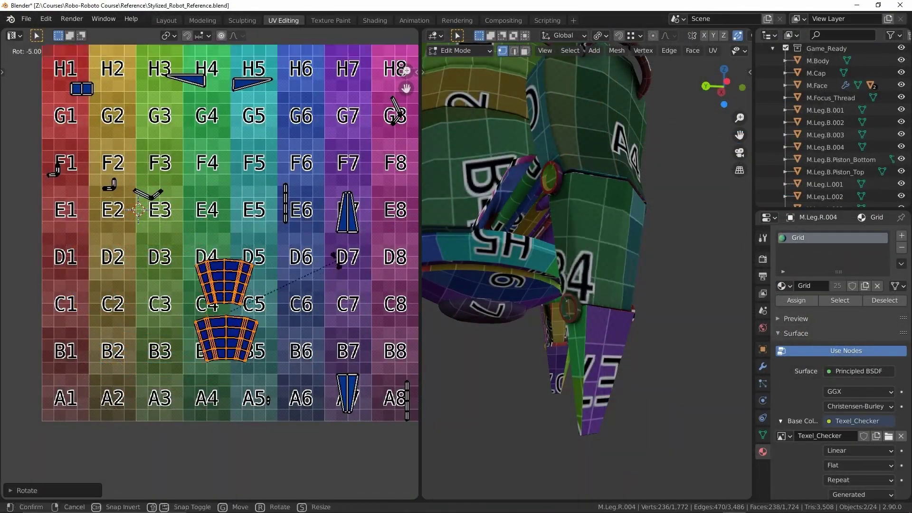
Step: Move the leg's selected UV islands onto squares C7–D8 and rotate them
middle_drag(238, 332, 203, 349)
drag(209, 363, 346, 361)
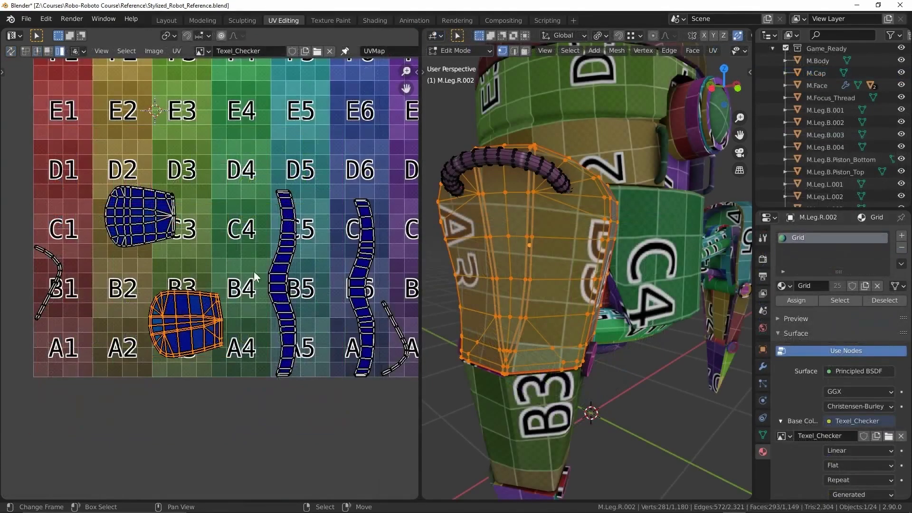
key(r)
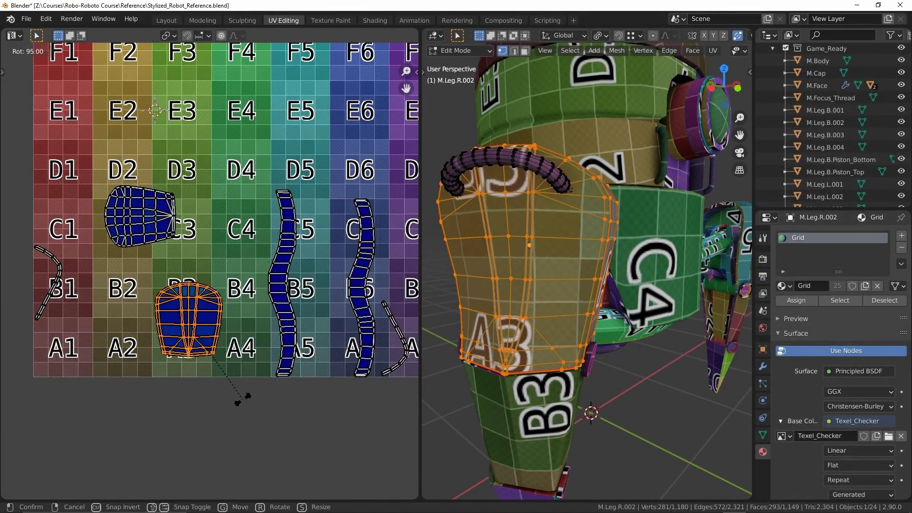
click(243, 399)
Step: Reposition the rotated M.Leg.R.002 island near the left edge of the checker map
key(g)
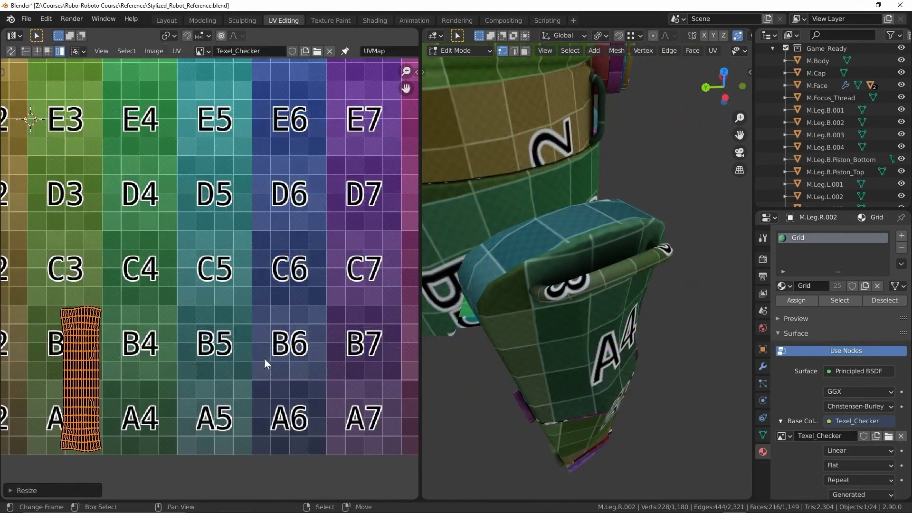
middle_drag(264, 358, 397, 352)
key(g)
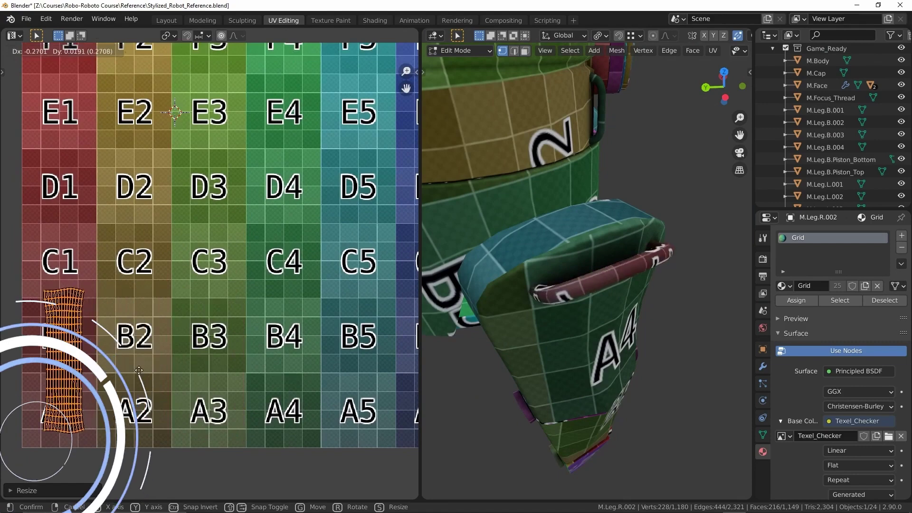
click(143, 370)
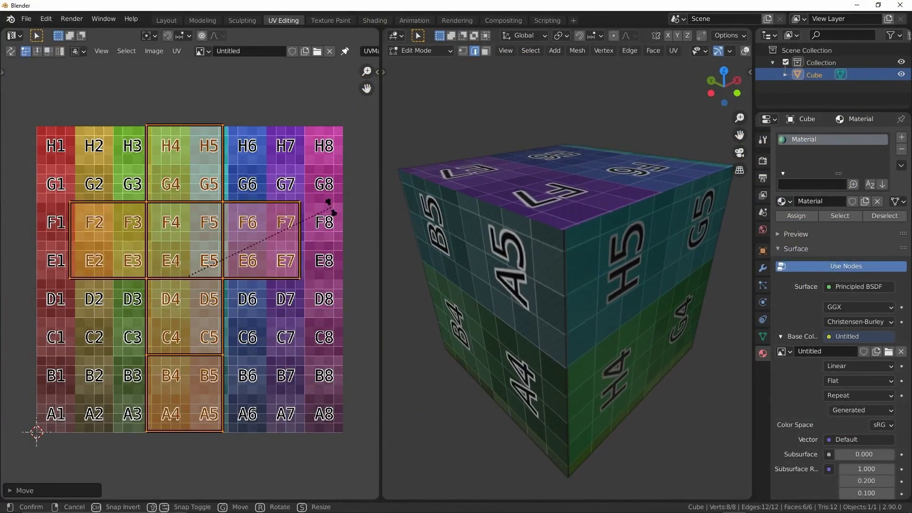
Step: Rotate the cube's UV islands around the pivot so they sit tilted on the grid
mouse_move(361, 264)
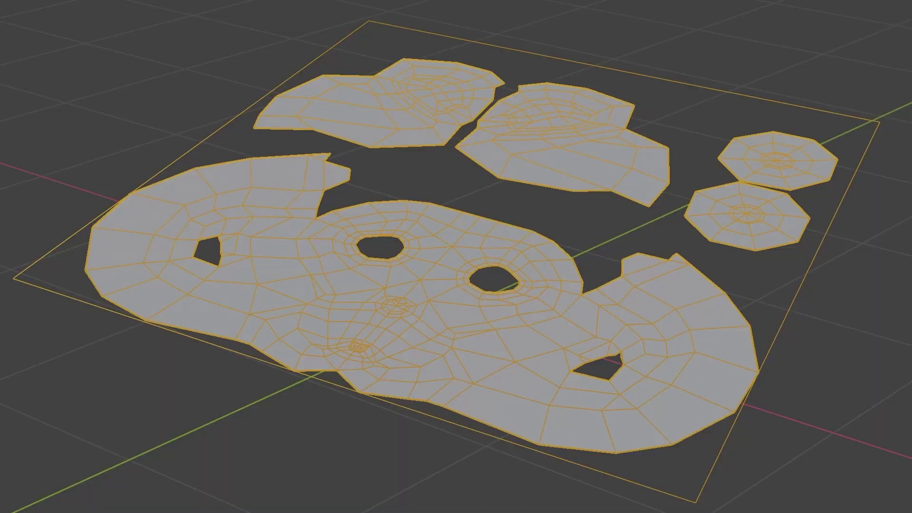
key(r)
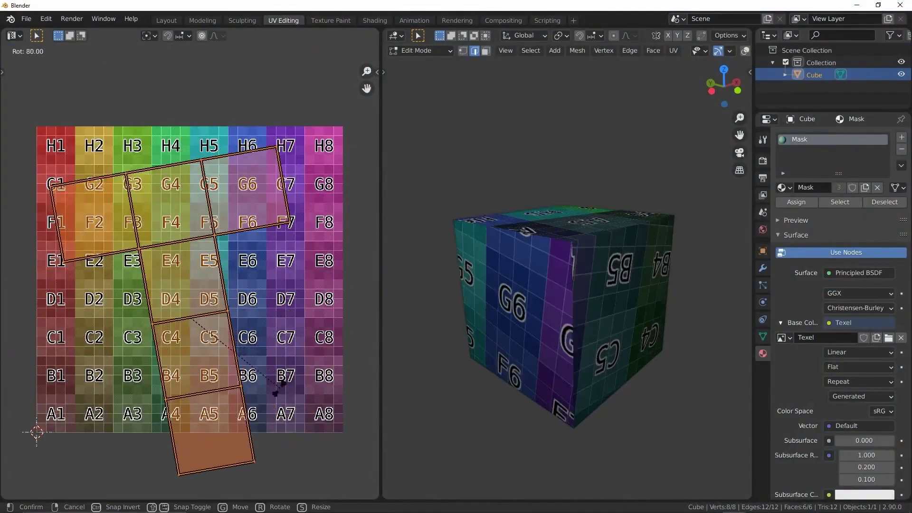
key(g)
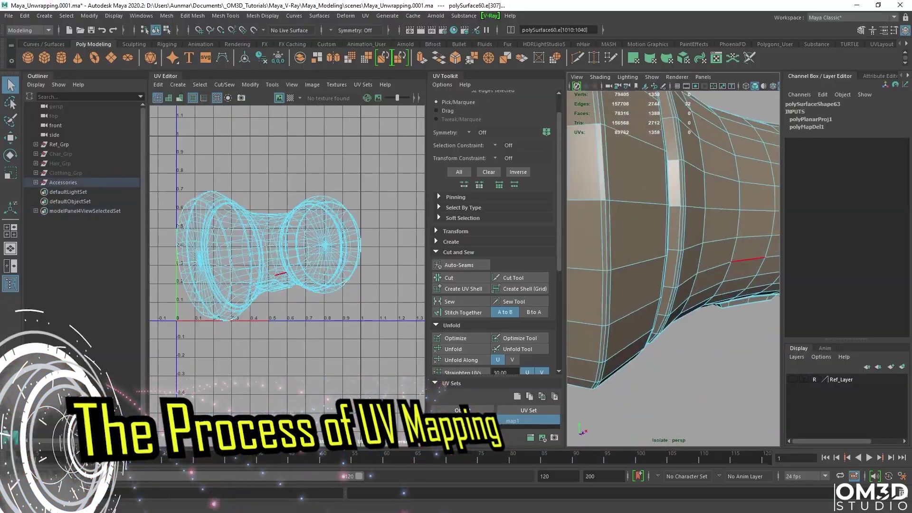
Step: Cut seams on the accessory UVs, unfold them, and pack all shells with Layout
right_drag(252, 216, 285, 218)
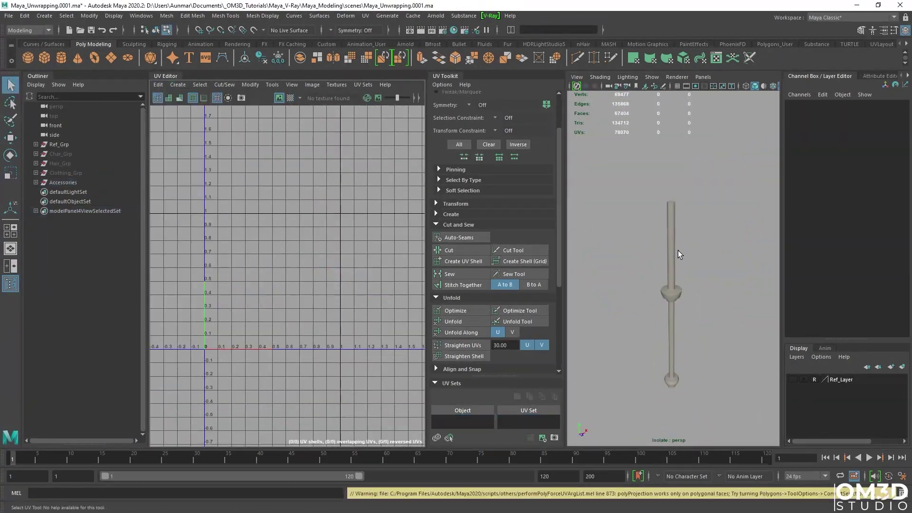
alt+right_drag(678, 255, 644, 213)
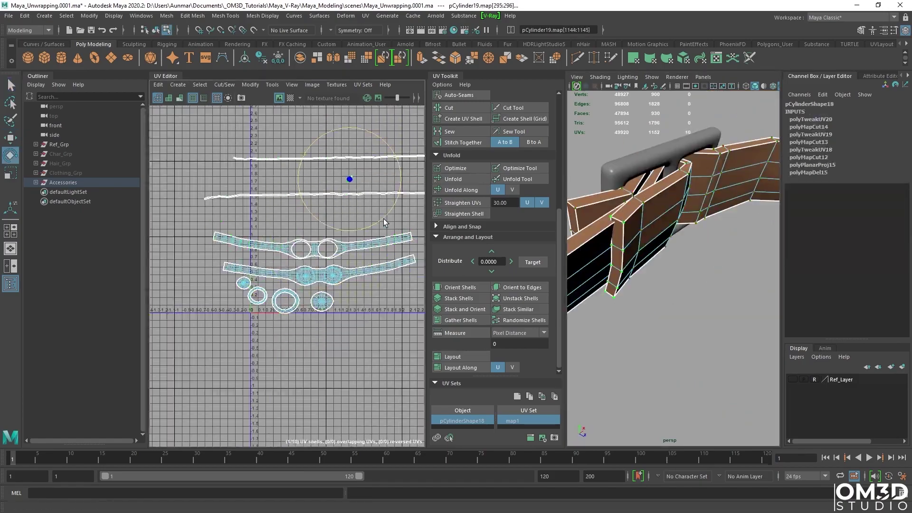
click(461, 356)
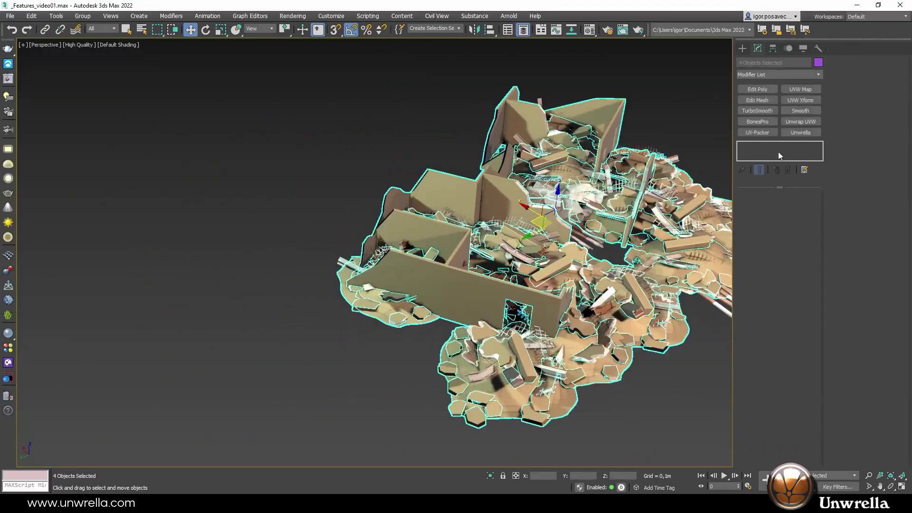
Step: Unwrap the debris objects and the T-rex skeleton with Unwrella
click(780, 206)
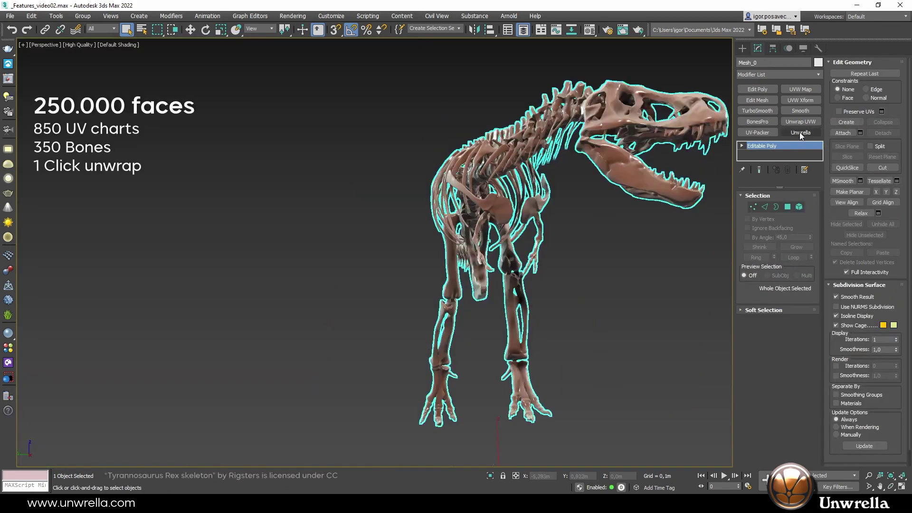
click(771, 212)
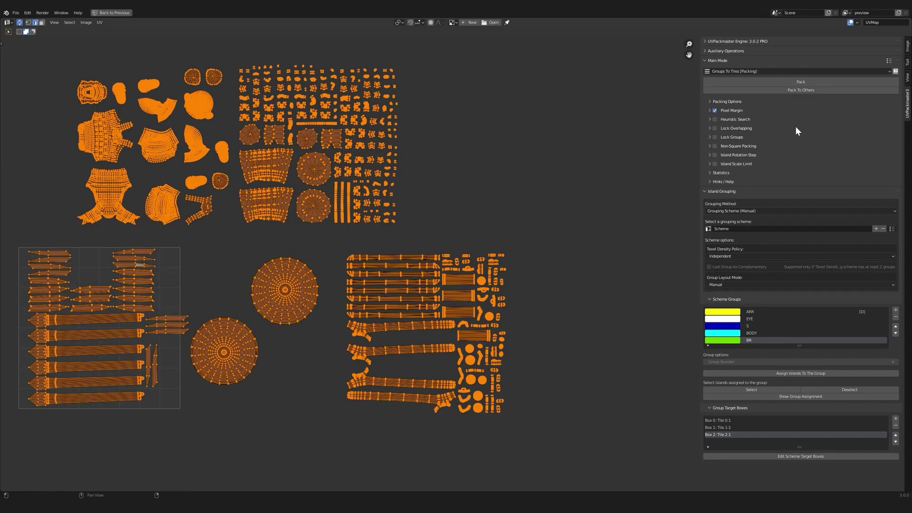
Step: Pack the UV islands into their group tile boxes with UVPackmaster's Groups To Tiles mode
click(823, 80)
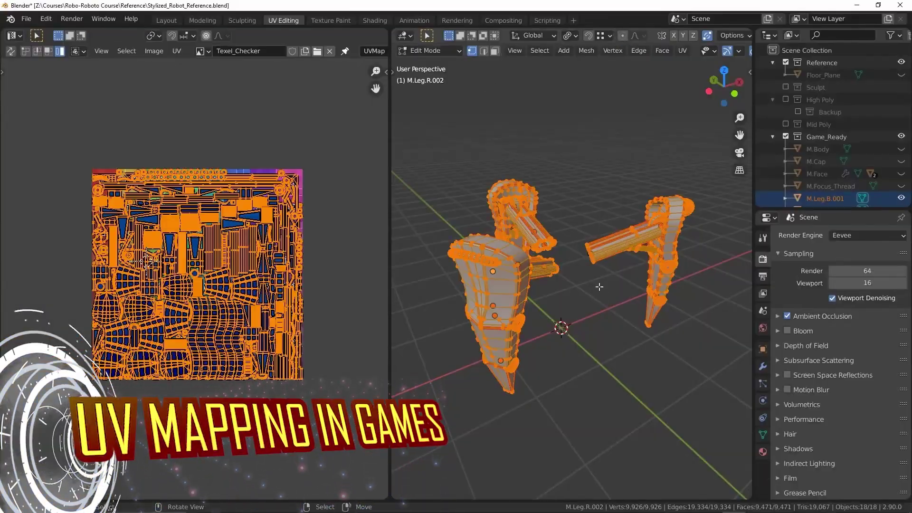
Step: Maximize the UV Editor with Ctrl+Space and zoom in on the robot's packed layout
scroll(194, 280, up, 4)
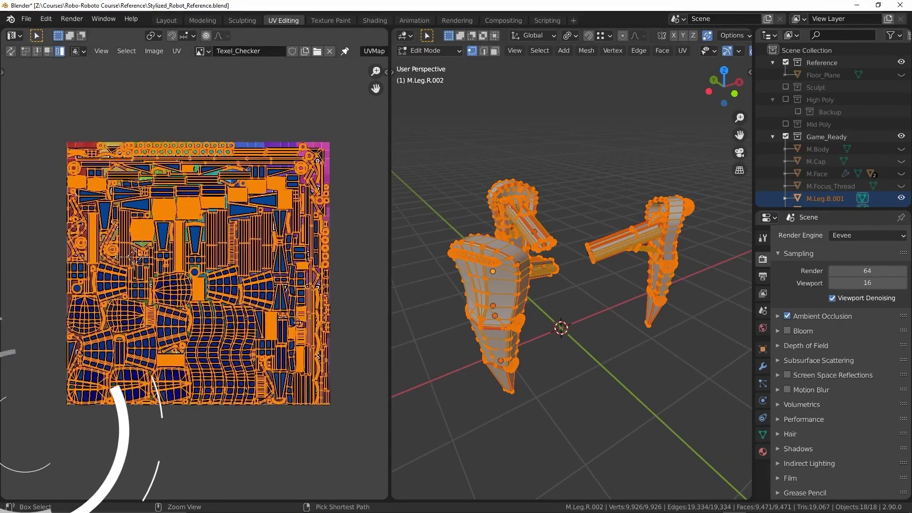
key(ctrl+space)
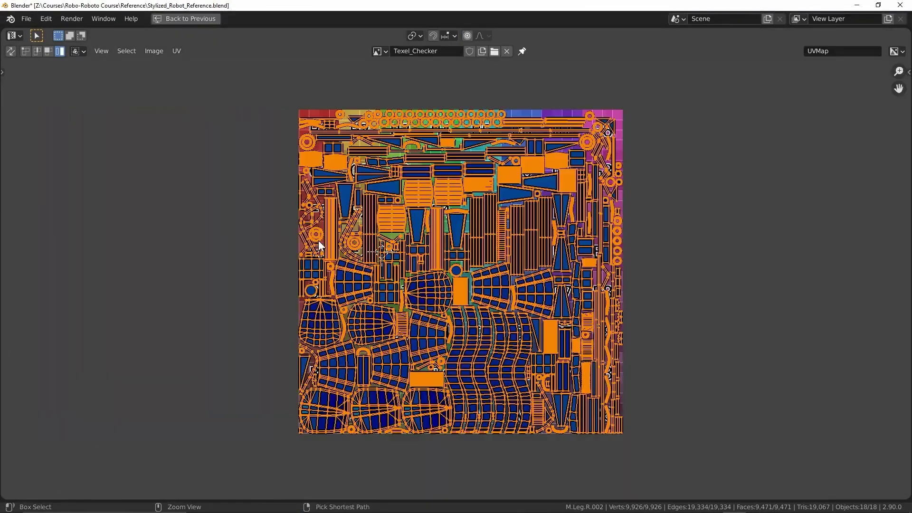
scroll(698, 351, up, 3)
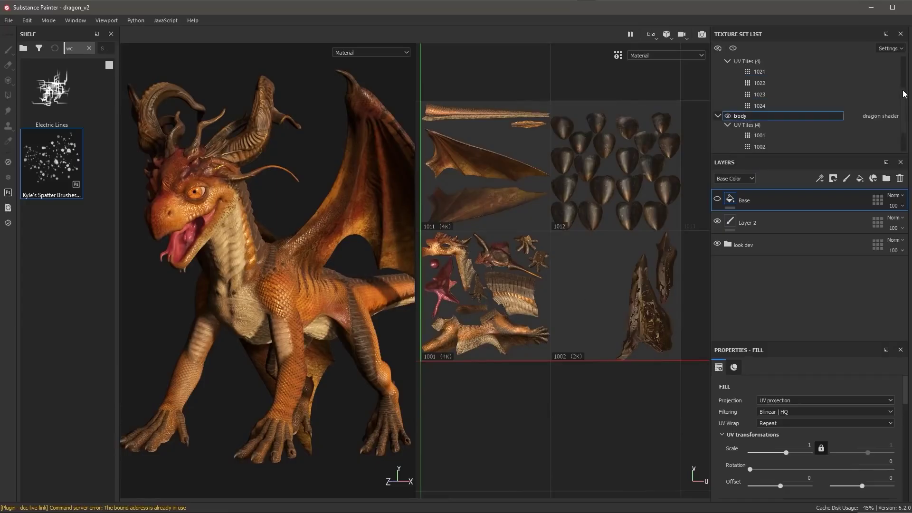
Step: Add paint Layer 3 above Base and spatter dark marks on the dragon's body
click(846, 179)
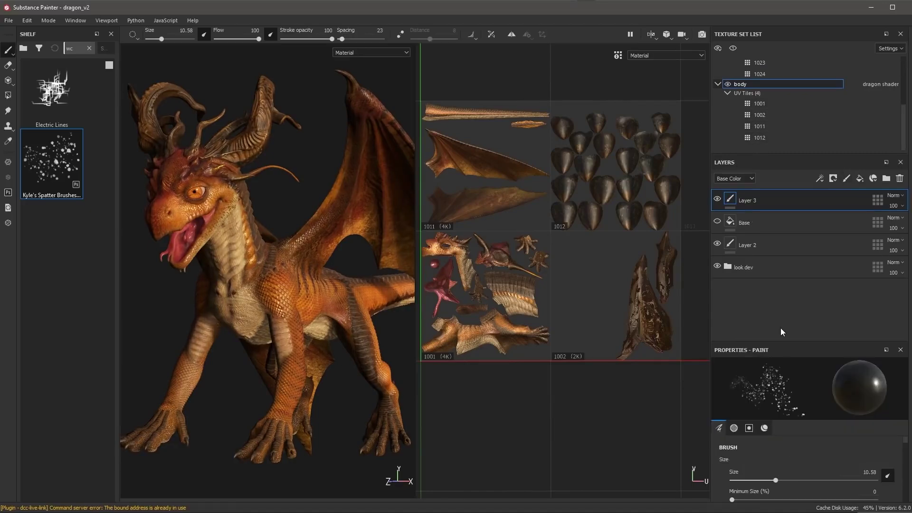
scroll(265, 237, up, 3)
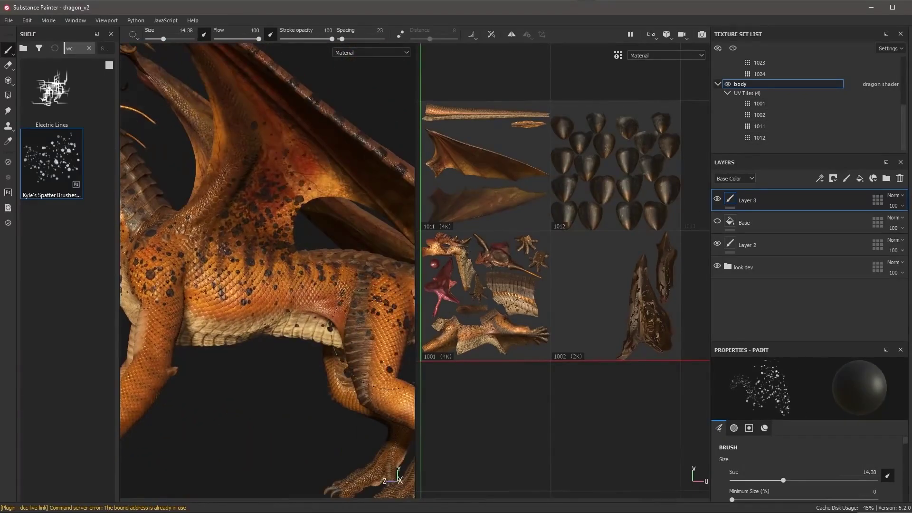
scroll(266, 238, down, 3)
scroll(554, 250, up, 5)
scroll(554, 251, down, 2)
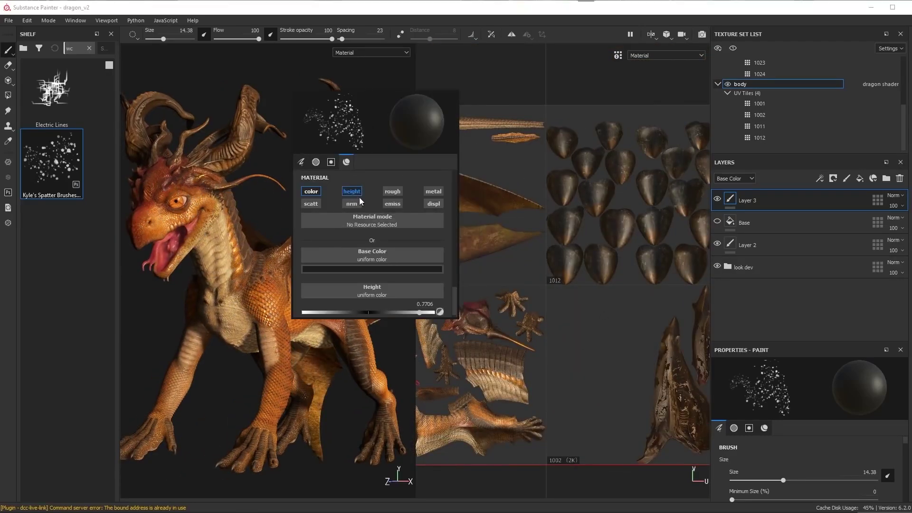
scroll(265, 204, up, 5)
click(365, 363)
scroll(366, 363, up, 2)
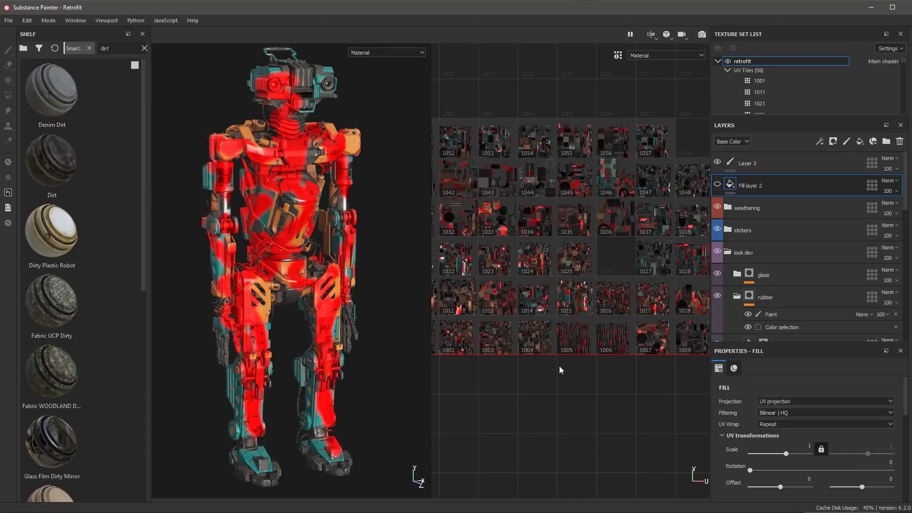
Step: Add a folder named 'Plastic' with a UV Tiles Mask limited to the chest part's tile
key(Delete)
double_click(773, 163)
text(Plastic)
click(872, 163)
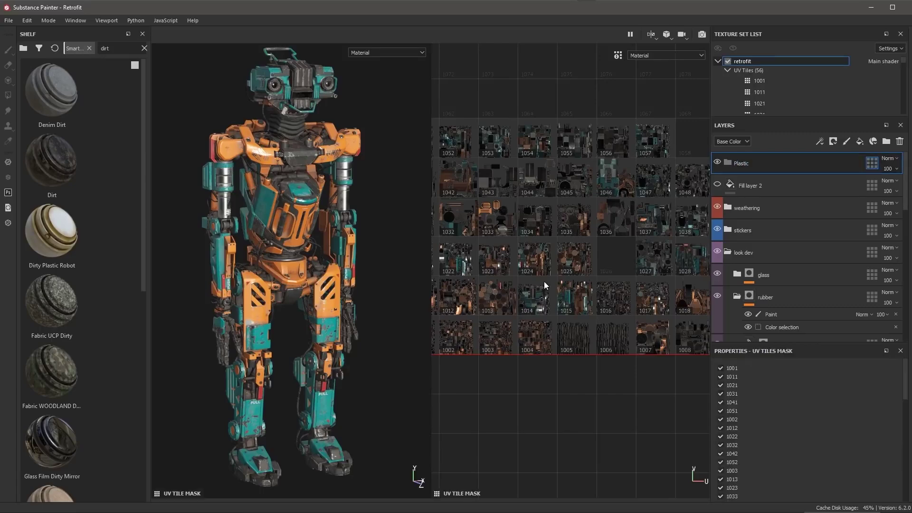
scroll(313, 220, up, 5)
click(314, 220)
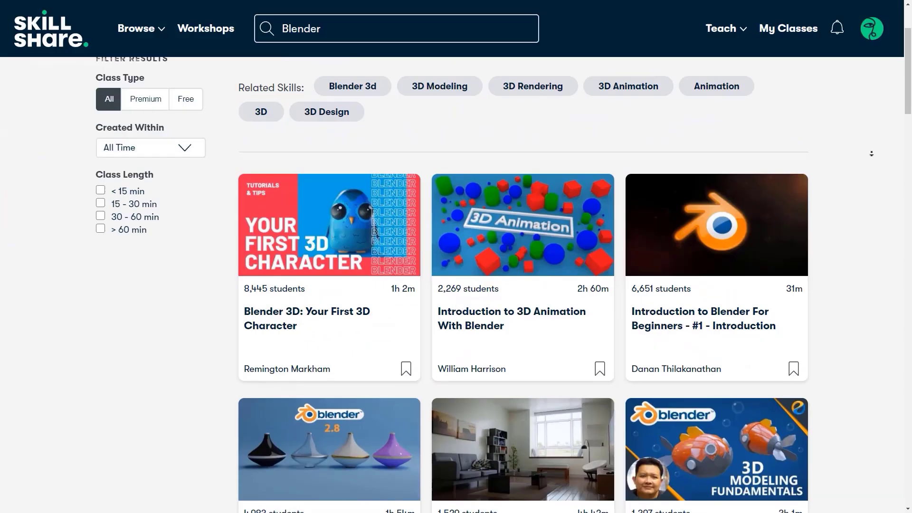
Step: Scroll through the Blender and Cinema 4D class search results
scroll(871, 153, down, 2)
scroll(871, 154, down, 4)
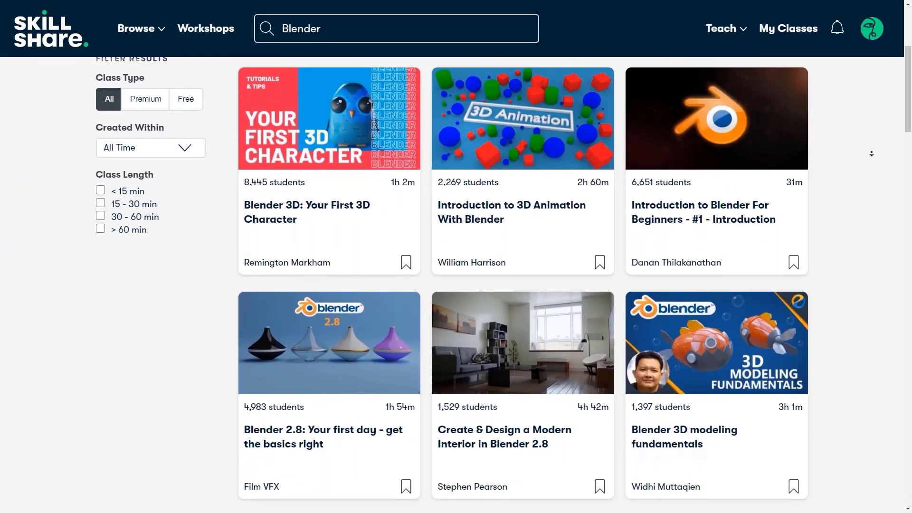
scroll(871, 154, down, 4)
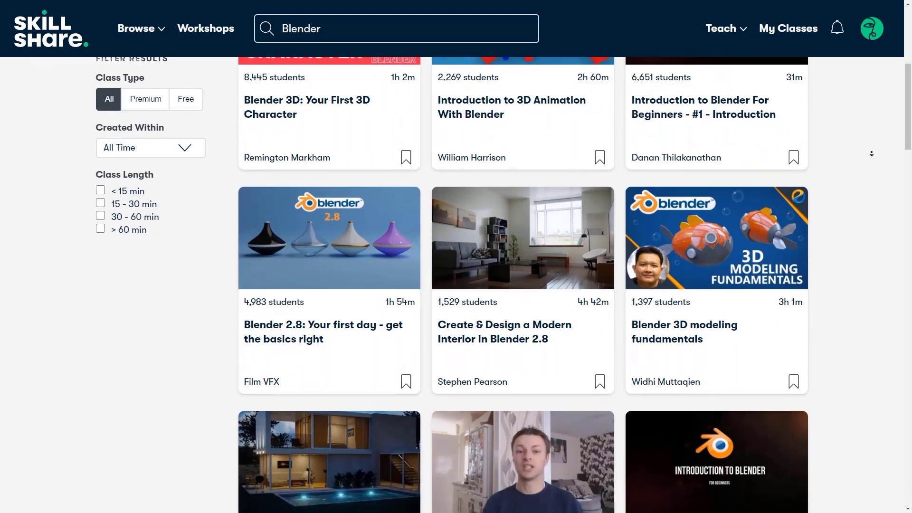
scroll(872, 153, down, 1)
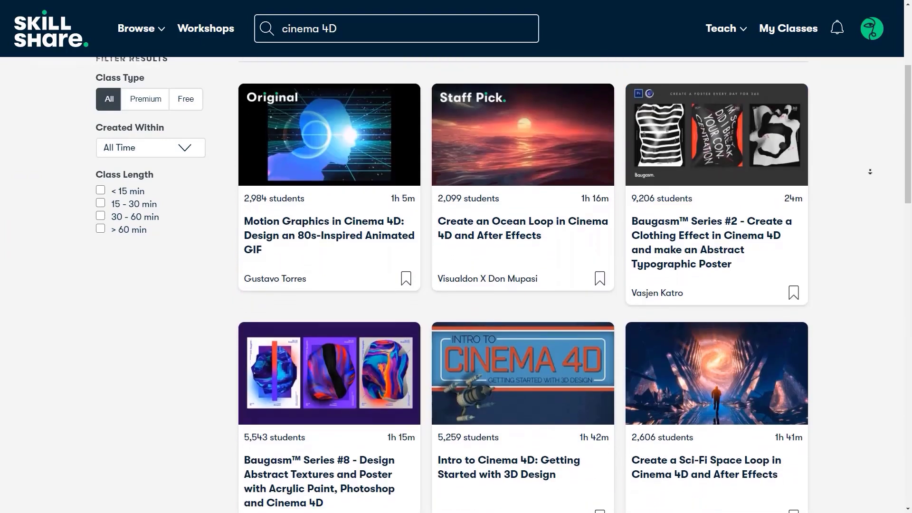
scroll(870, 171, down, 2)
scroll(870, 172, down, 2)
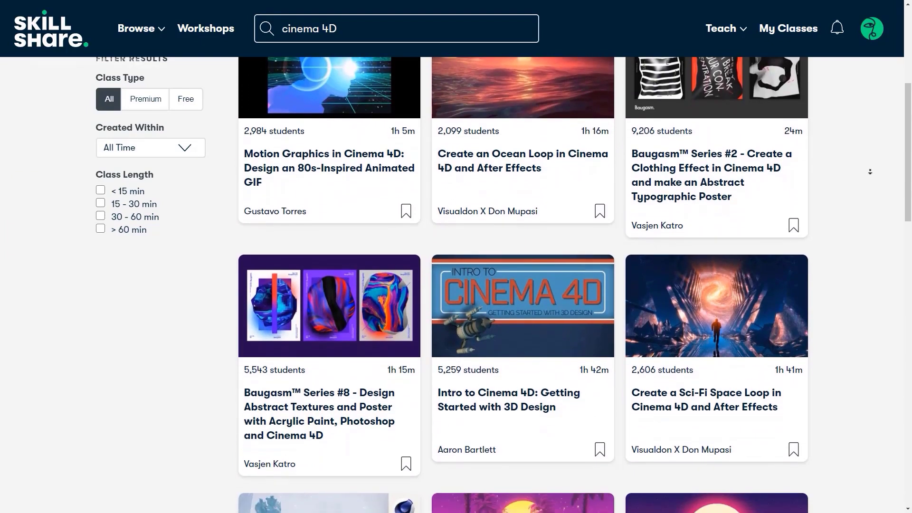
scroll(869, 172, down, 2)
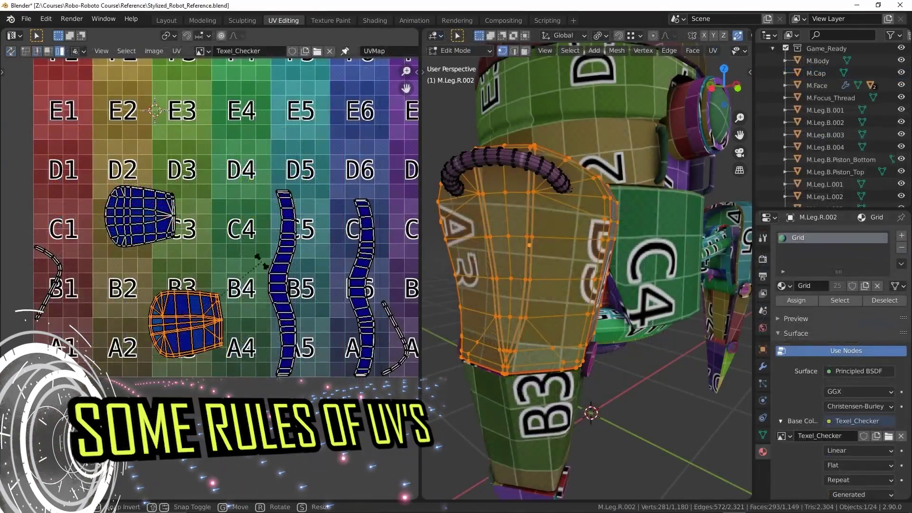
Step: Rotate the leg UV island 90° and move it down into A3/A4
key(r)
click(243, 400)
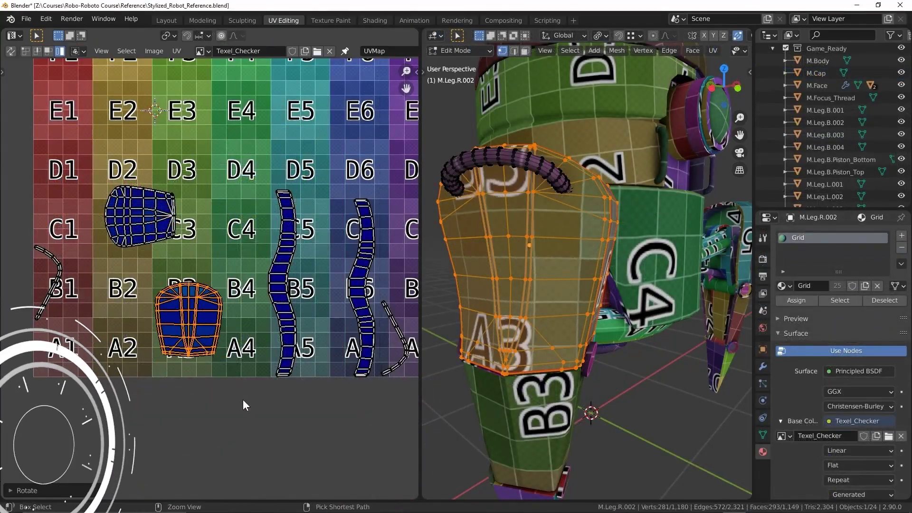
key(g)
Step: Widen the strip island, place it in the left column, then select the leg's handle loop
click(162, 206)
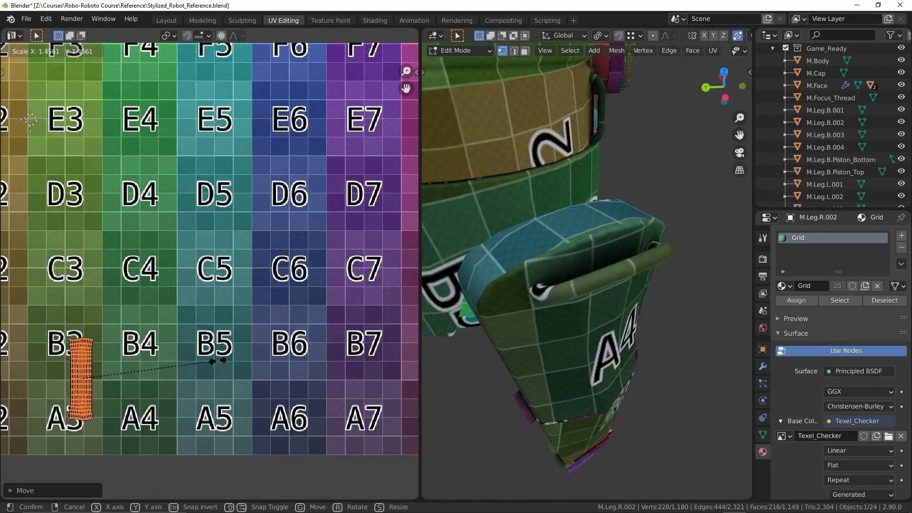
key(s)
click(324, 349)
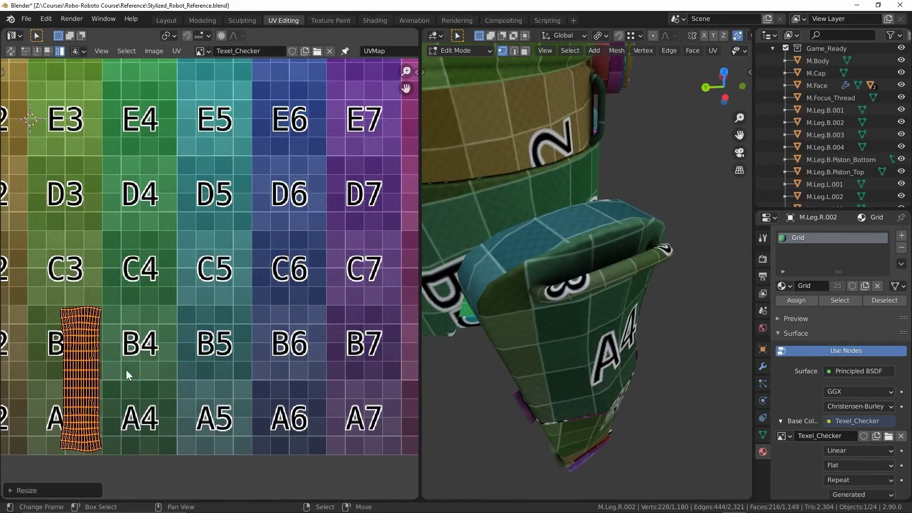
middle_drag(127, 369, 281, 362)
key(g)
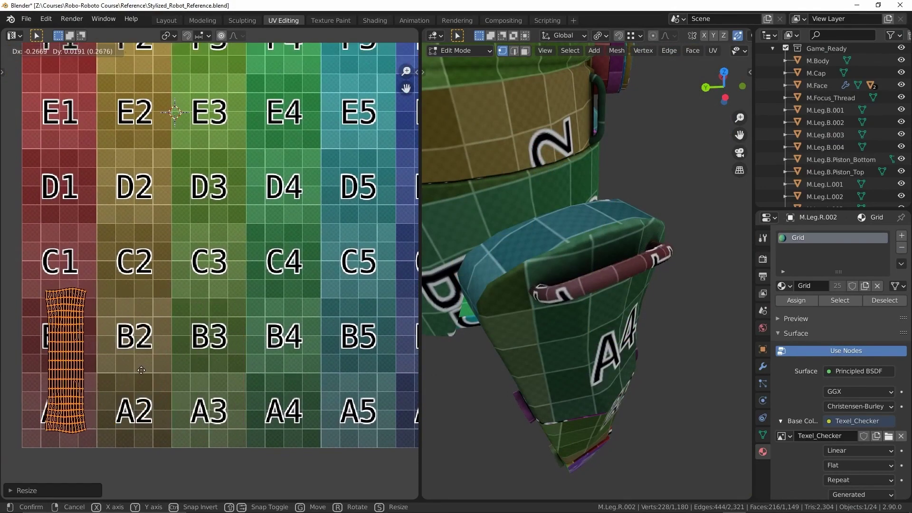
click(146, 372)
alt+click(594, 273)
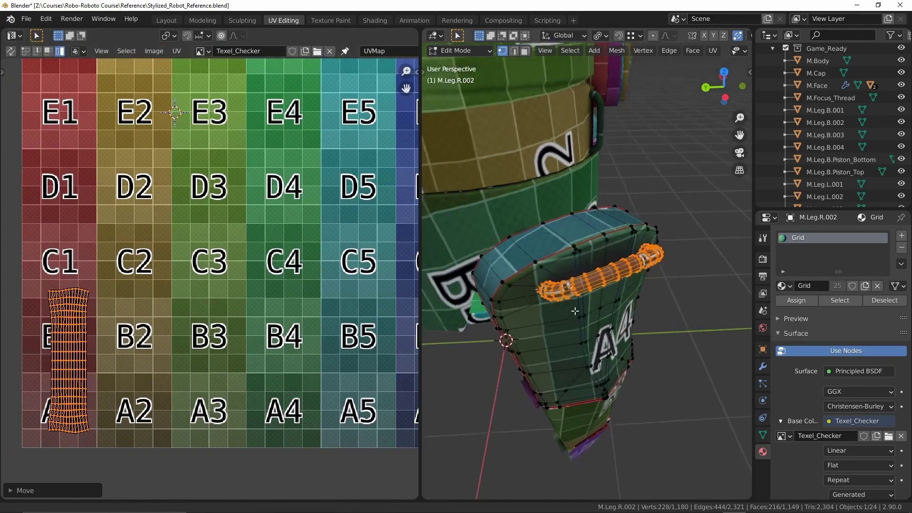
middle_drag(594, 273, 499, 285)
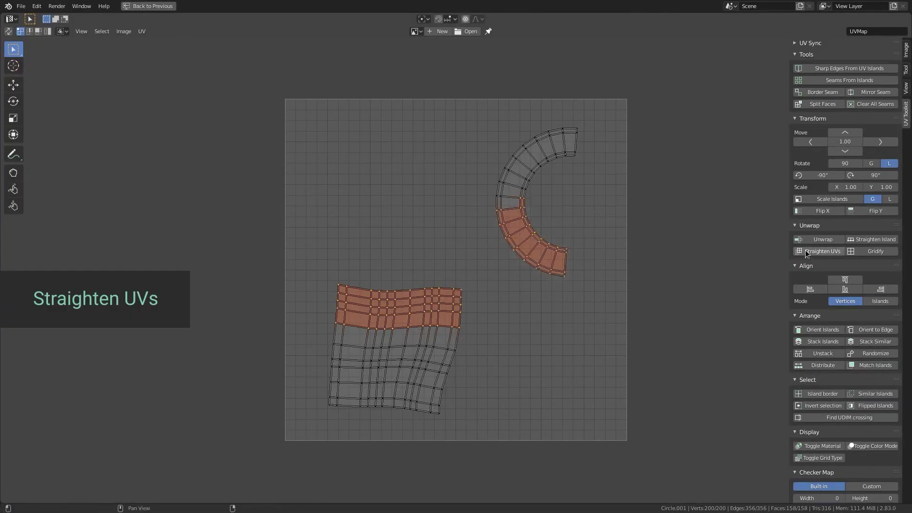
Step: Straighten the selected UV strips into an even grid with Reshape All and Gridify
click(804, 251)
click(155, 482)
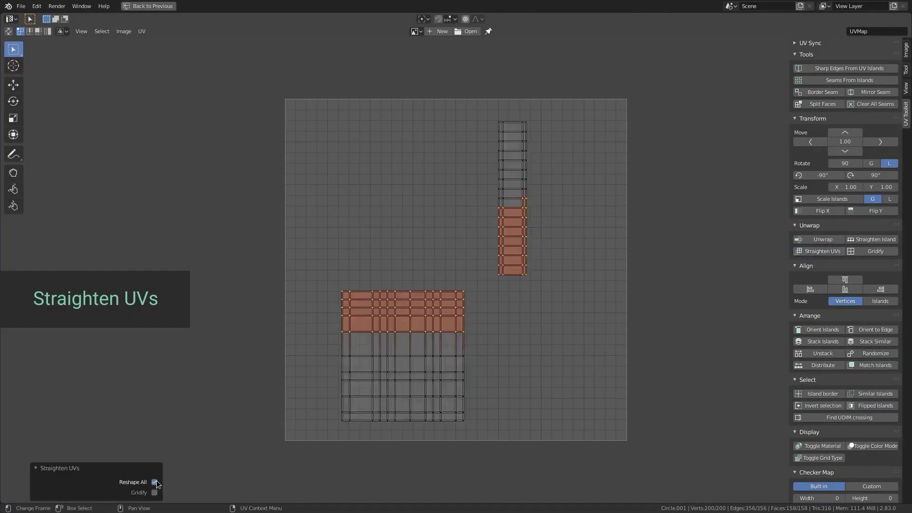
click(155, 492)
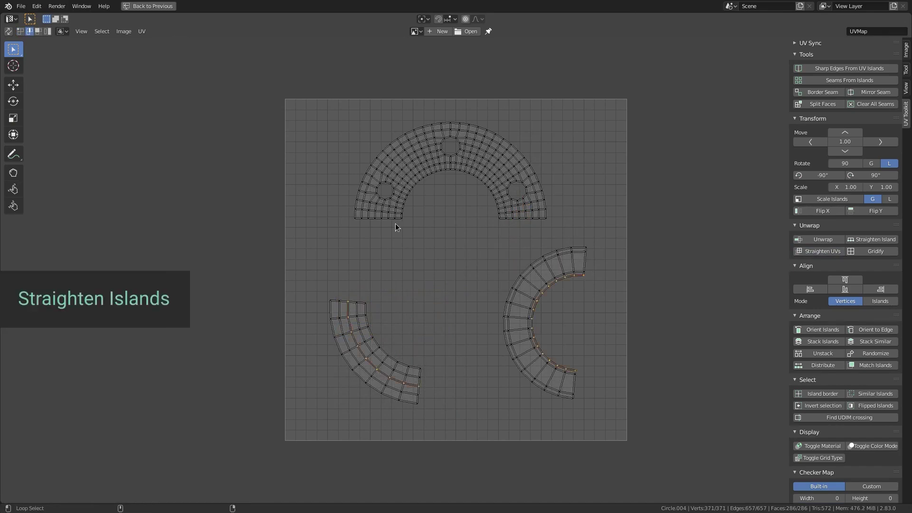
Step: Straighten the curved ring islands and align the plane's edge vertices into straight rectangles
click(875, 239)
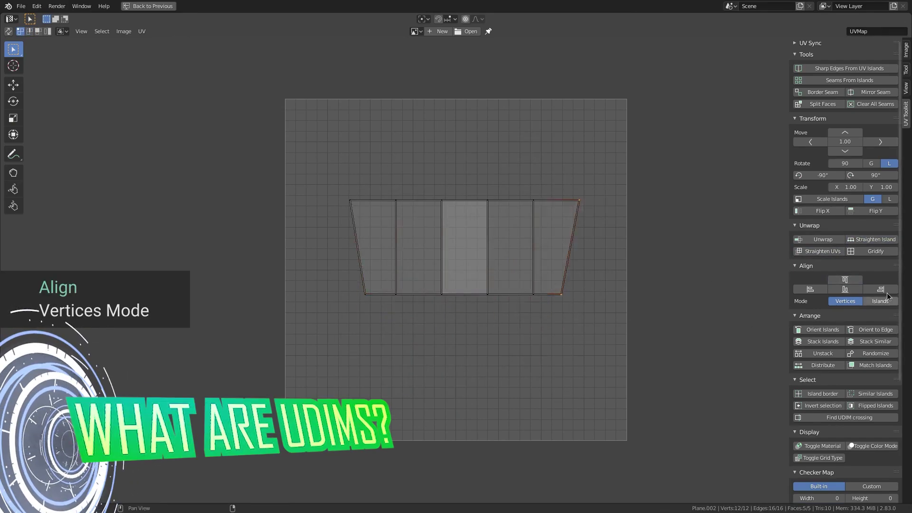
drag(320, 187, 377, 311)
click(800, 291)
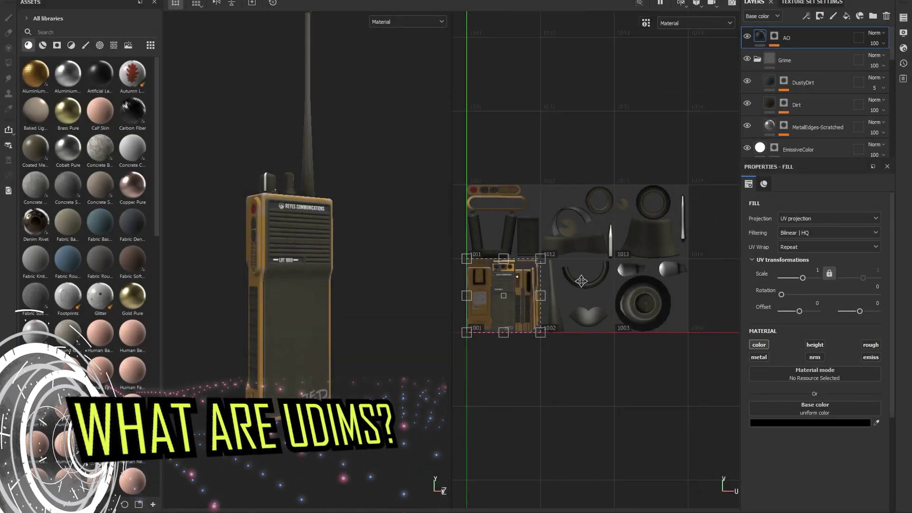
Step: Turn the radio to a side view, then select the mech faces in the last UV tile
middle_drag(580, 281, 578, 292)
alt+drag(433, 291, 360, 291)
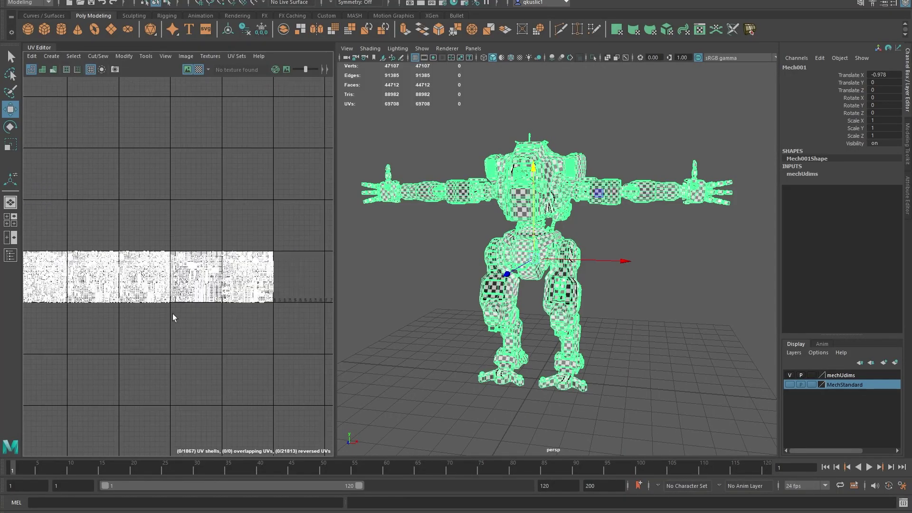
key(F11)
drag(223, 346, 278, 247)
alt+drag(593, 238, 617, 228)
Step: Clear the mech's selection, orbit it front and profile, and pan the UV view to tiles 1006-1007
click(613, 181)
alt+drag(613, 181, 606, 229)
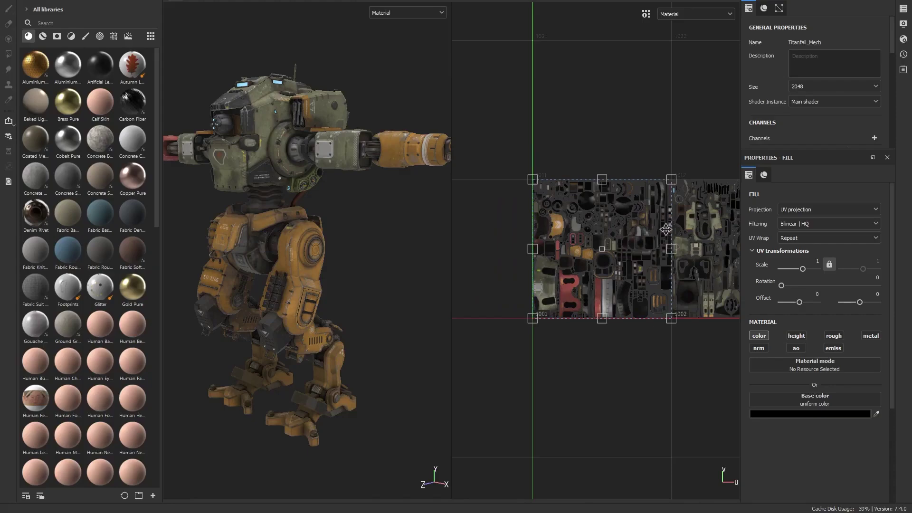
alt+drag(380, 204, 119, 204)
middle_drag(685, 214, 332, 228)
middle_drag(673, 256, 468, 250)
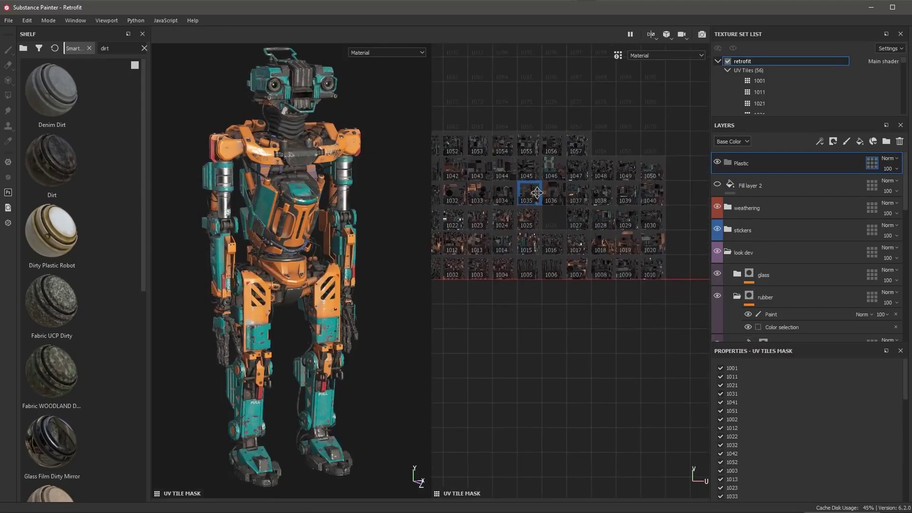
Step: Enable the Plastic folder's UV tile mask and tick three more tiles
key(ctrl)
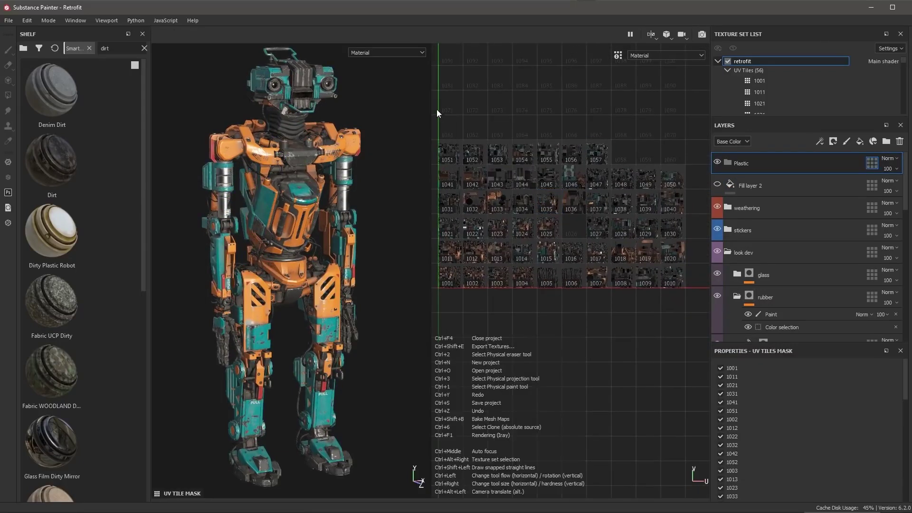
scroll(255, 218, up, 5)
click(397, 133)
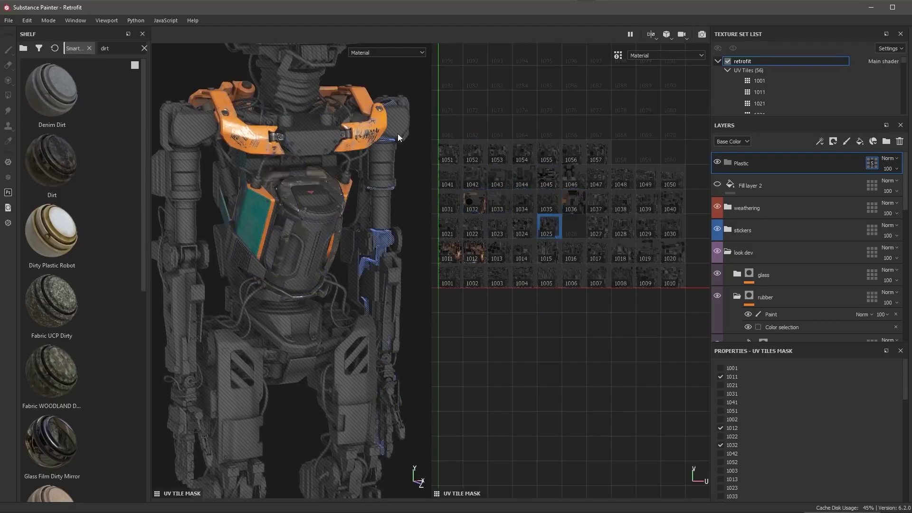
click(401, 322)
scroll(356, 306, down, 3)
click(441, 231)
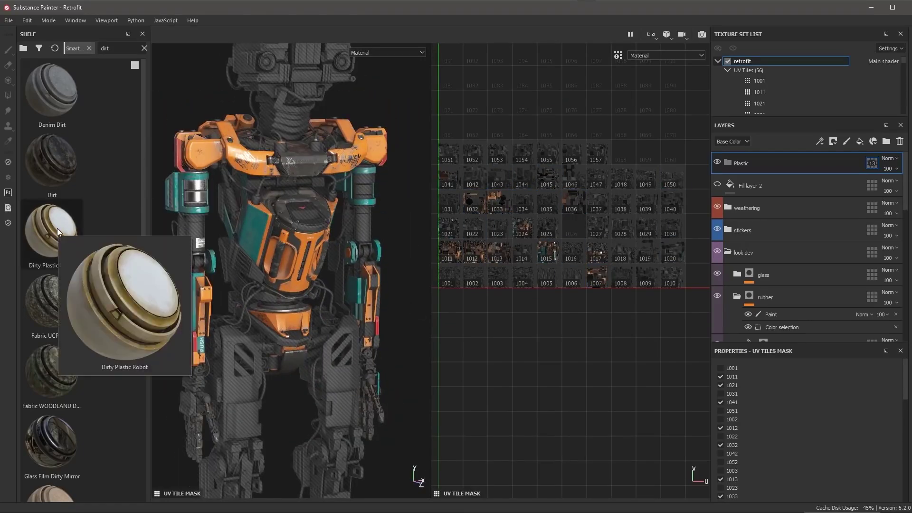
Step: Add Dirty Plastic Robot into the Plastic folder and set its Dirt generator level to about 0.68
drag(52, 230, 732, 168)
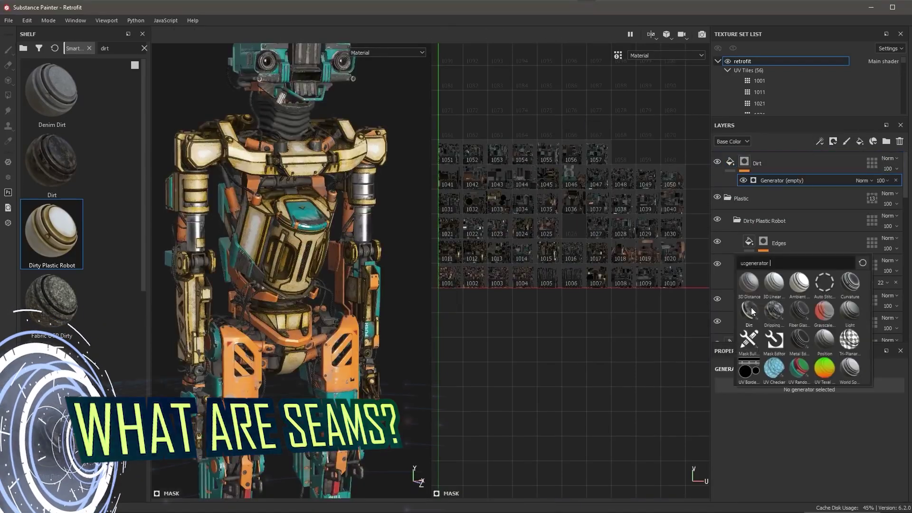
click(752, 311)
drag(807, 399, 842, 402)
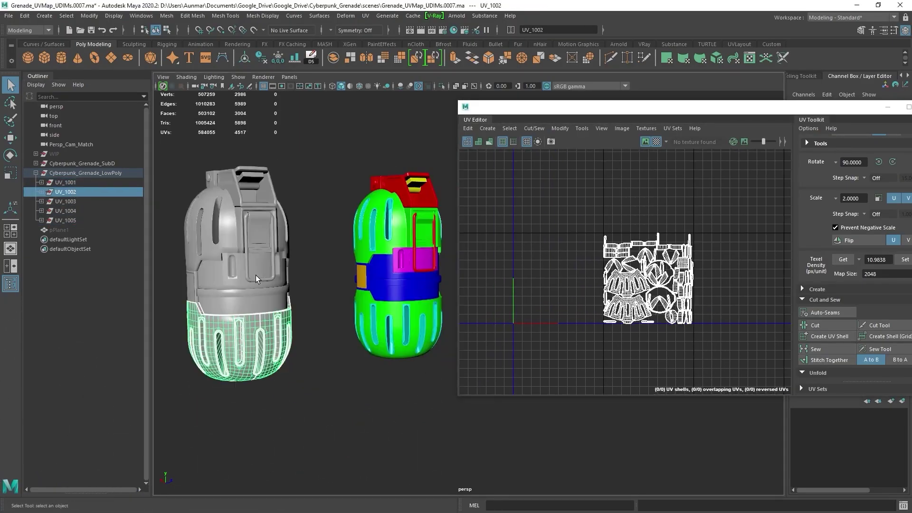
Step: Select the UV_1003, UV_1004 and UV_1005 groups and pack their shells with Layout
click(84, 202)
click(83, 211)
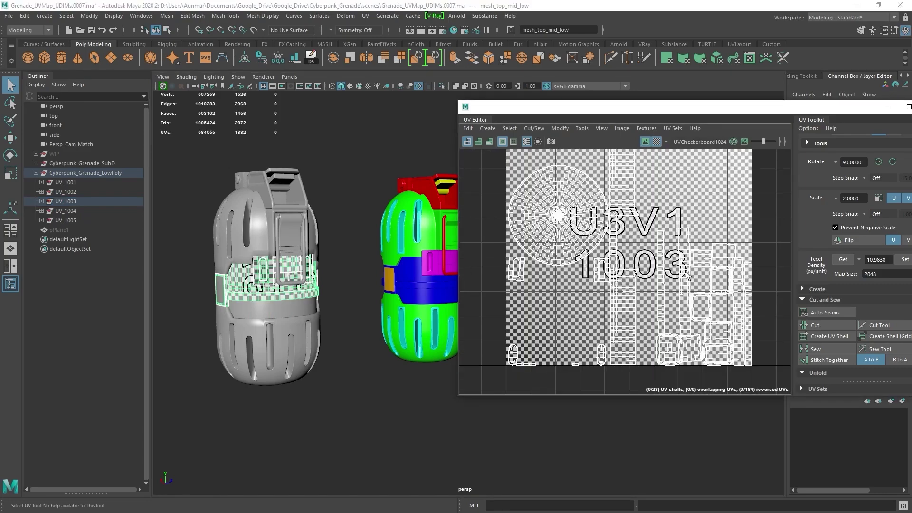
click(109, 220)
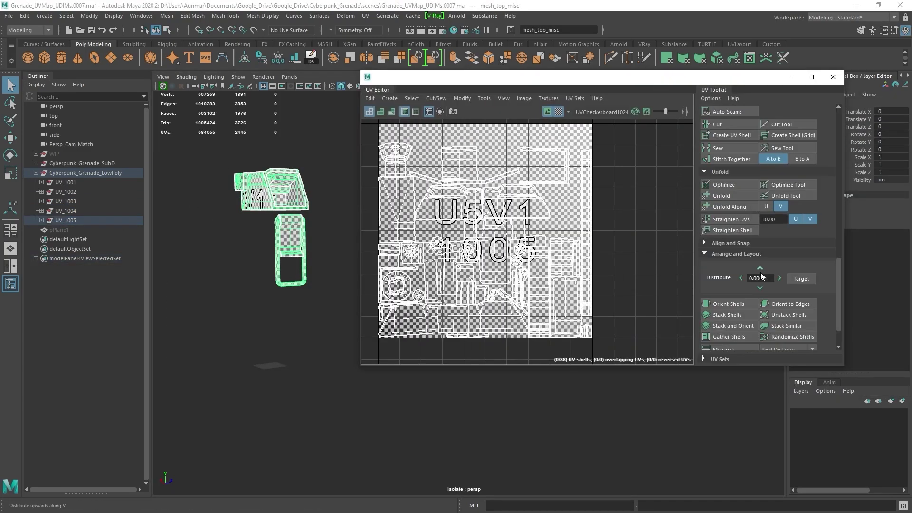
click(727, 331)
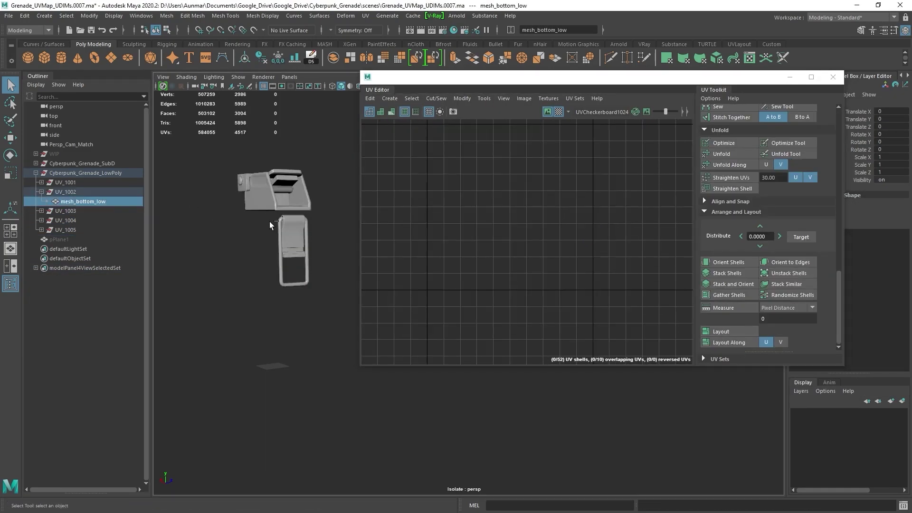
Step: Turn off the checker map and display the UV_1001 and UV_1003 shells
click(559, 112)
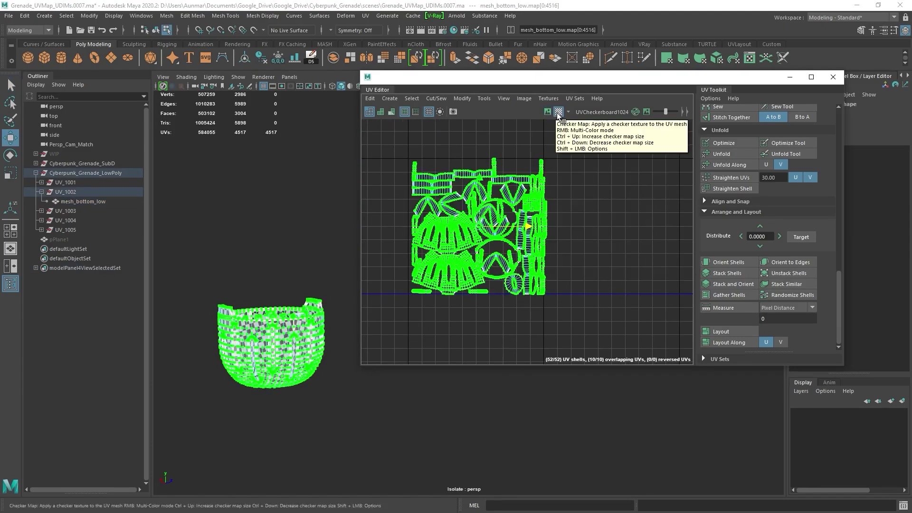
click(113, 183)
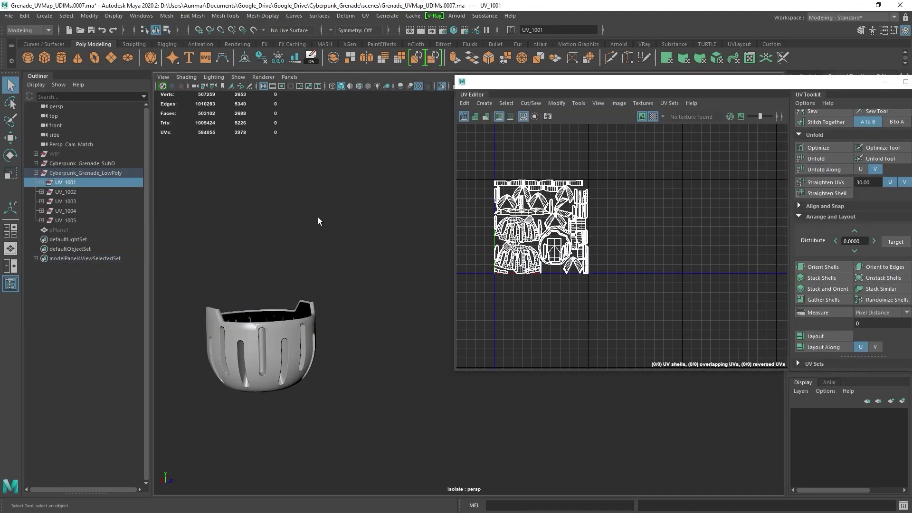
click(76, 202)
Step: Add the rough damaged steel material and mask out tiles 1003, 1004 and 1005
click(41, 201)
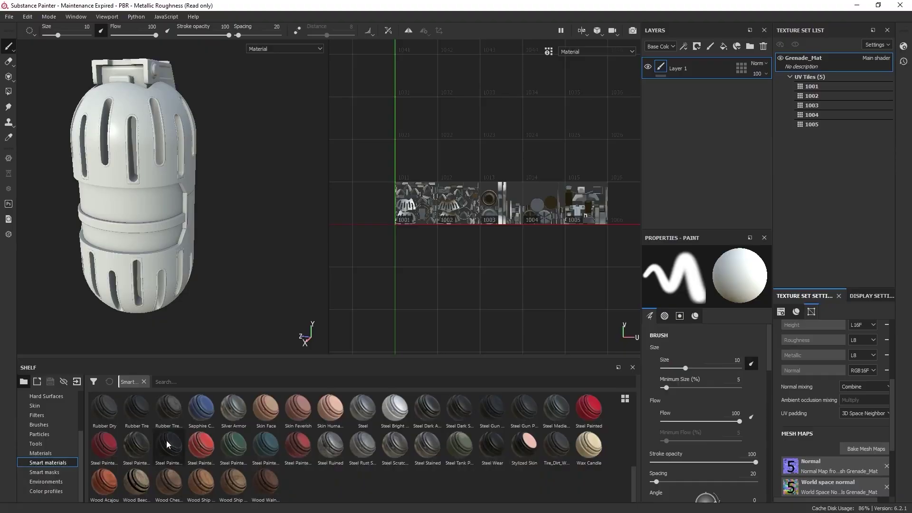
drag(169, 445, 706, 64)
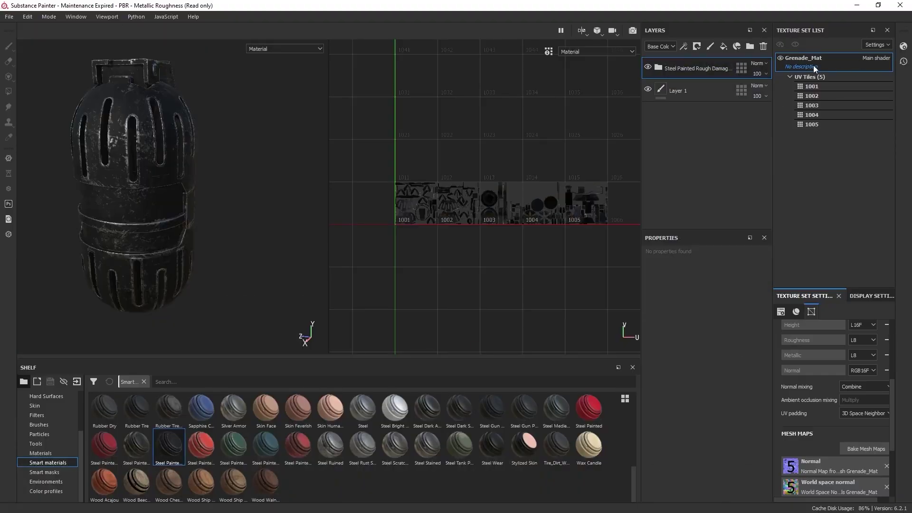
click(659, 69)
click(740, 67)
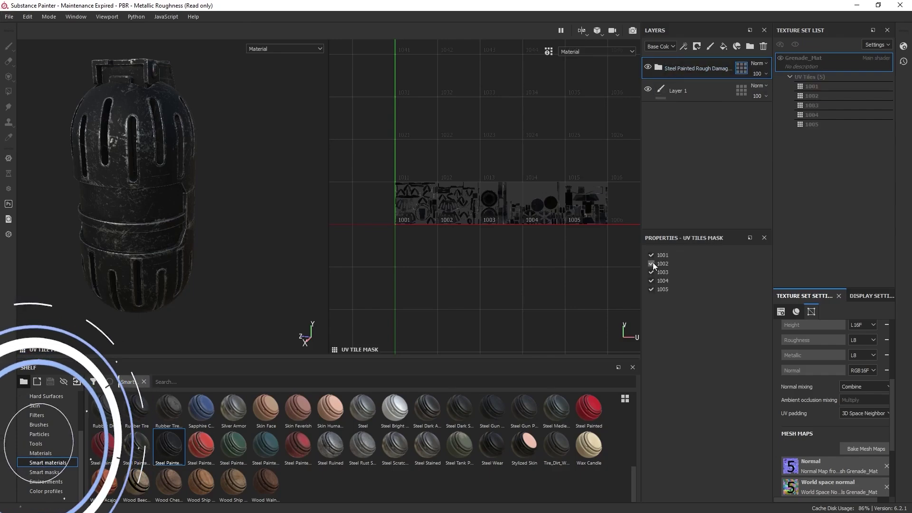
click(179, 246)
click(224, 107)
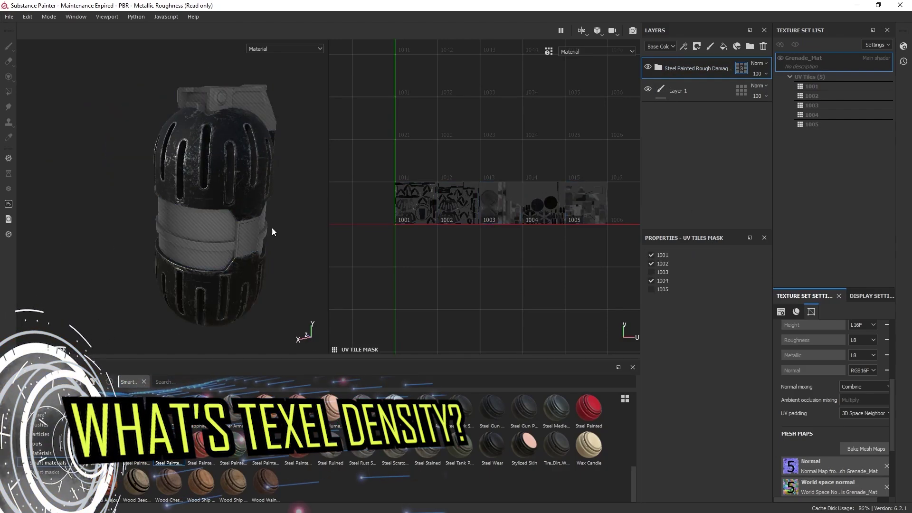
alt+drag(273, 232, 289, 223)
click(651, 281)
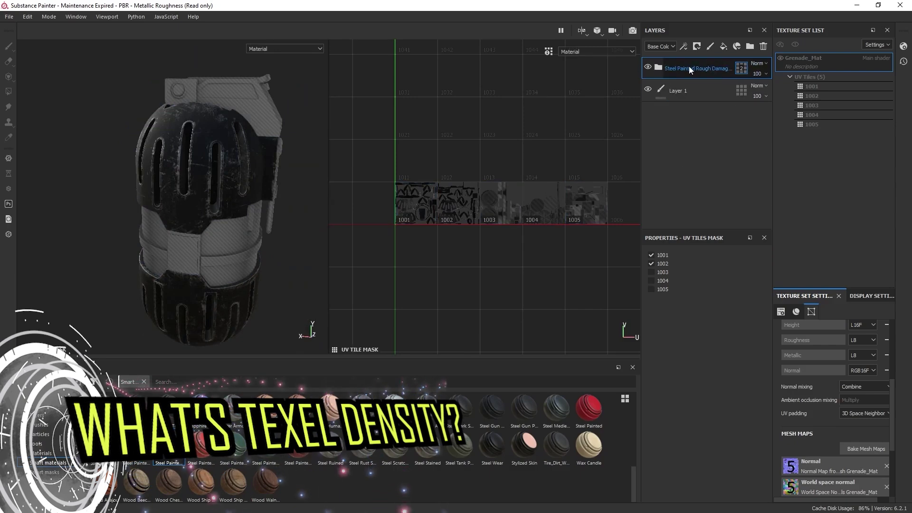
Step: Add Steel Painted limited to tile 1001 and give it a black mask
drag(589, 408, 249, 200)
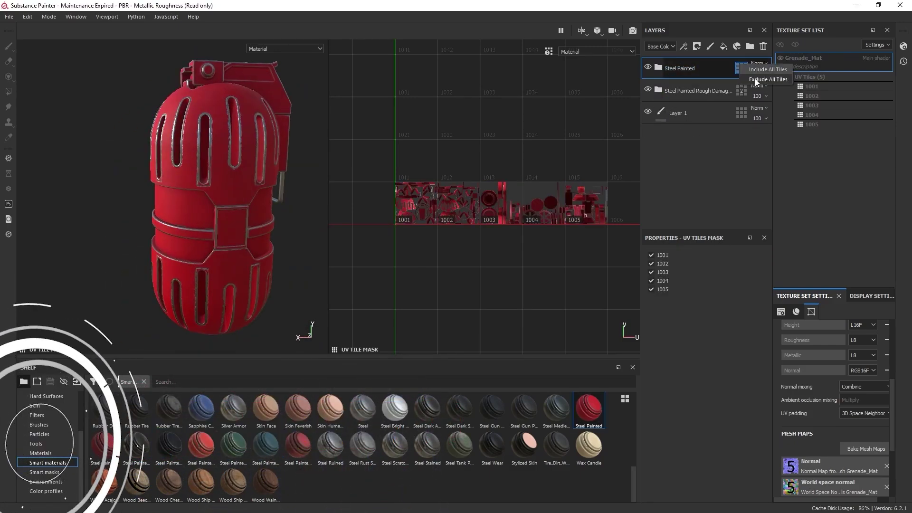
click(754, 78)
click(651, 255)
click(658, 67)
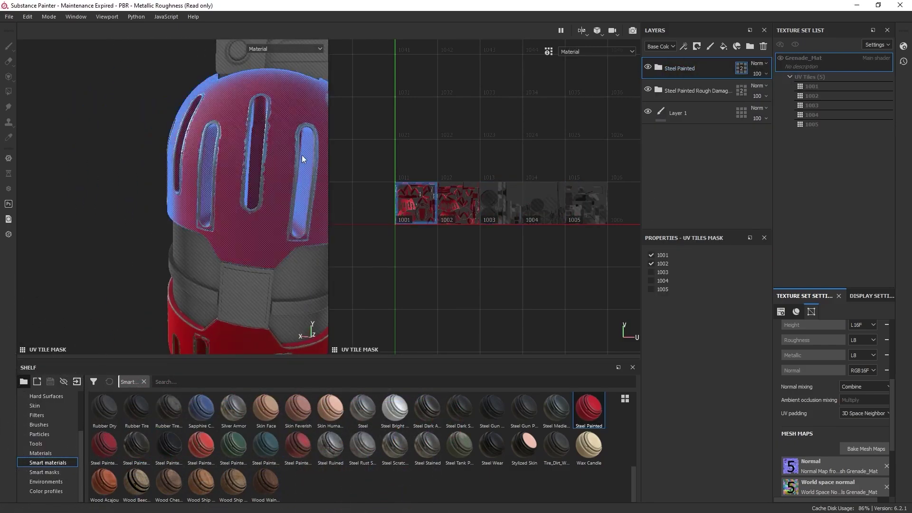
right_click(697, 66)
click(707, 67)
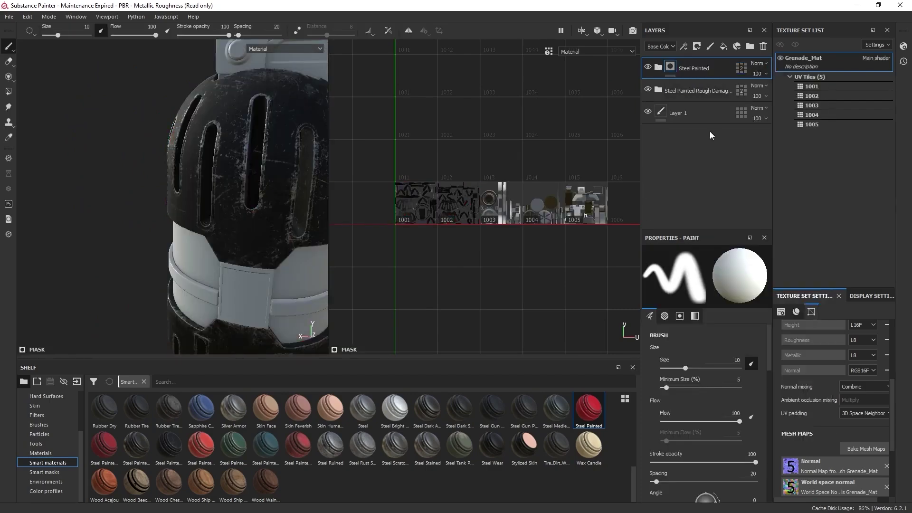